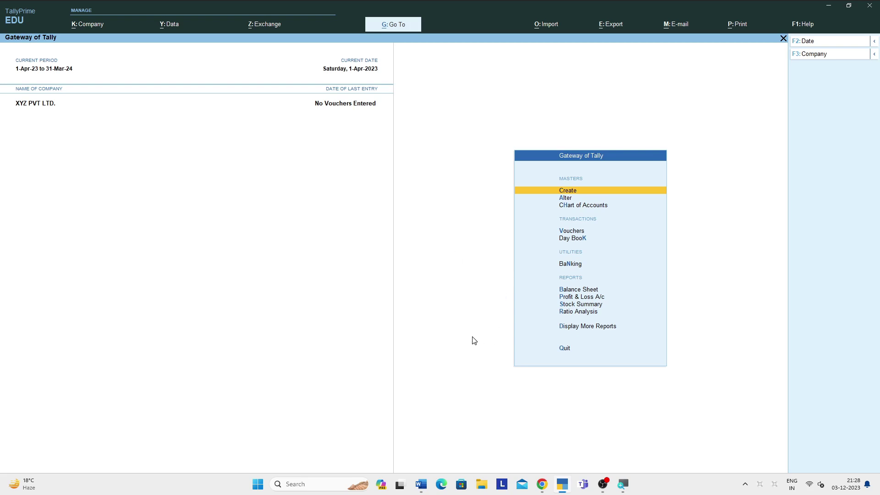
- Switch to the Word document and review the full forms of GST, CGST, SGST and IGST
mouse_move(427, 489)
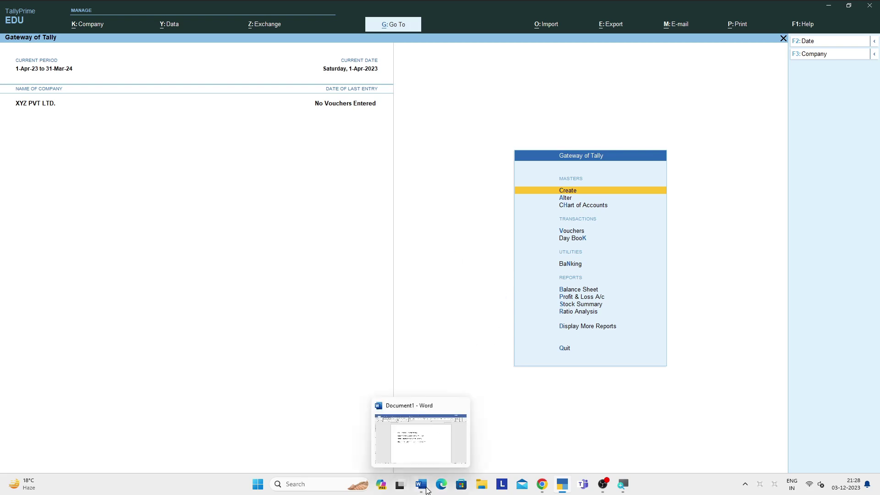
left_click(416, 440)
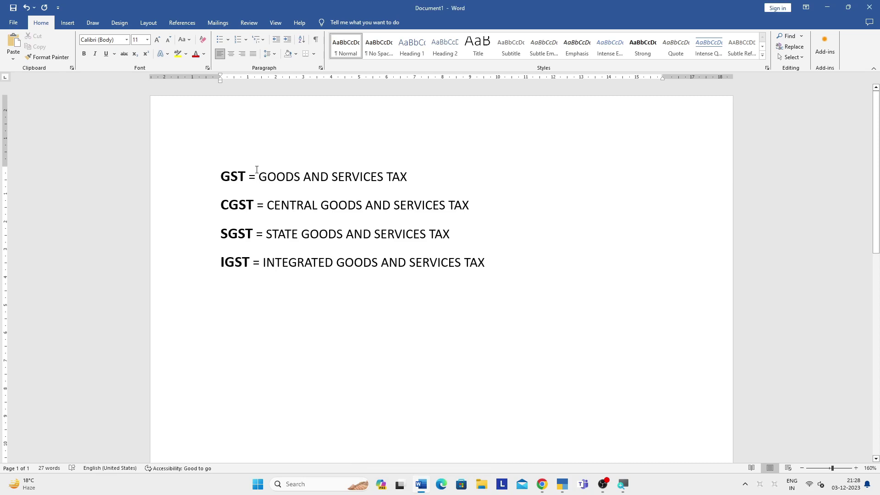
left_click_drag(258, 177, 408, 165)
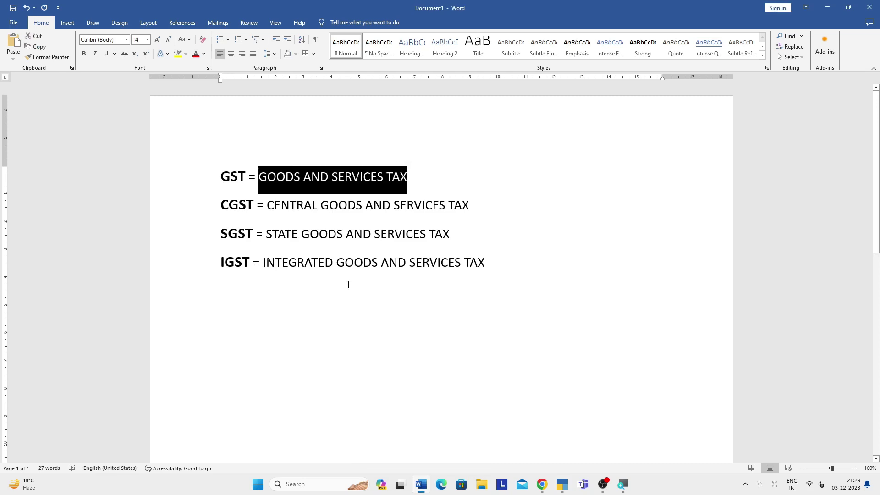
left_click(302, 301)
left_click_drag(263, 177, 394, 178)
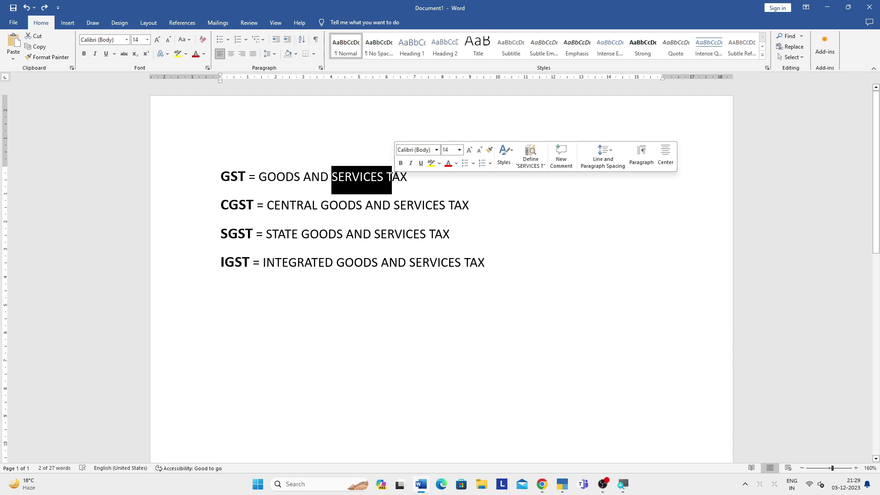
left_click(277, 188)
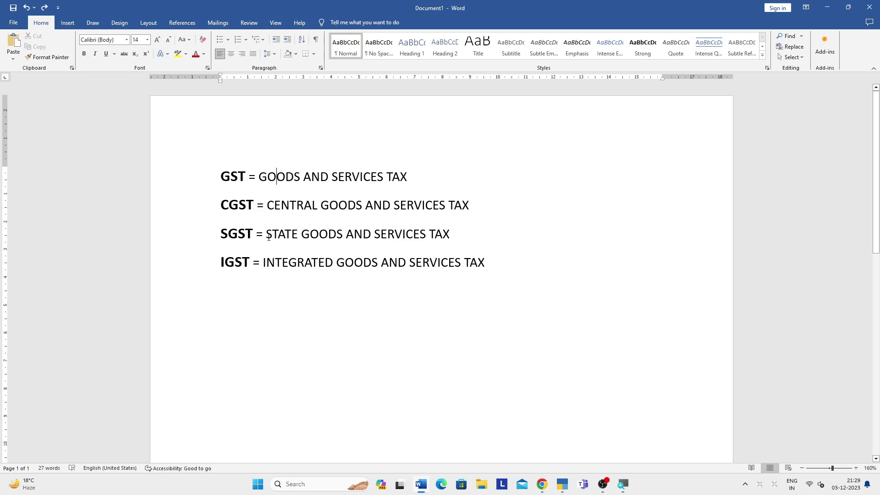
left_click_drag(267, 233, 310, 236)
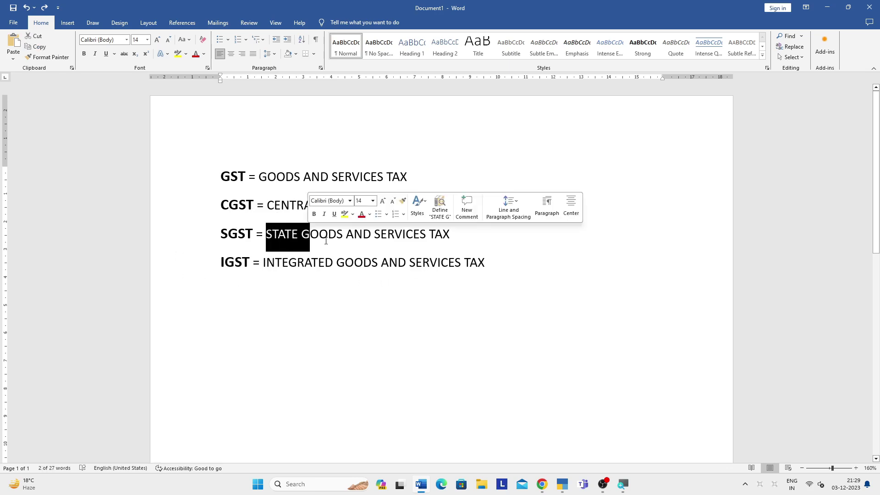
left_click(444, 234)
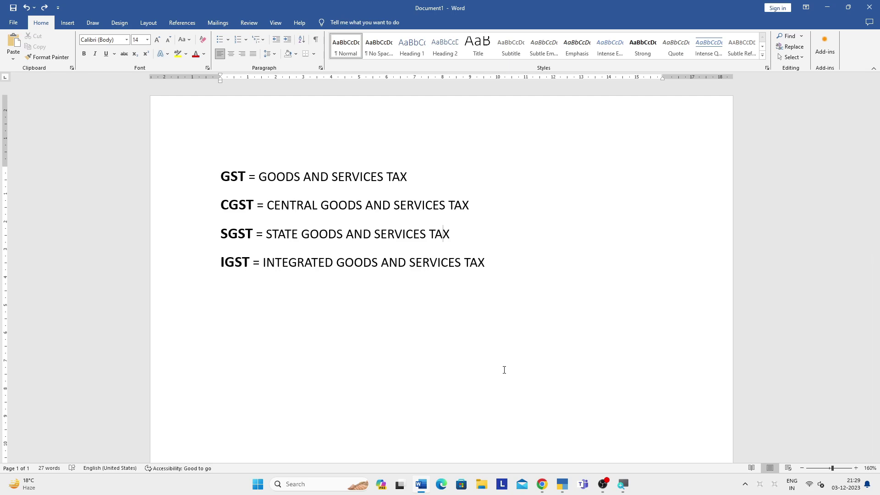
- Switch back to TallyPrime and start a new ledger named CGST without an alias
mouse_move(563, 483)
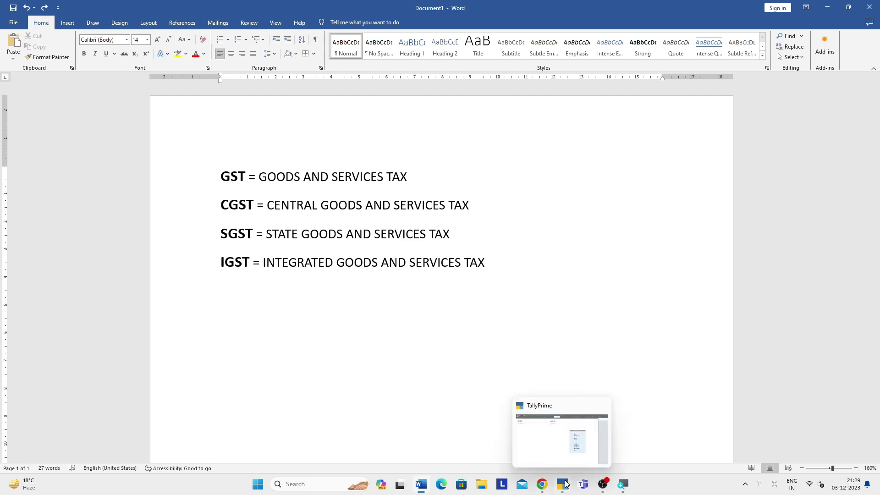
left_click(547, 407)
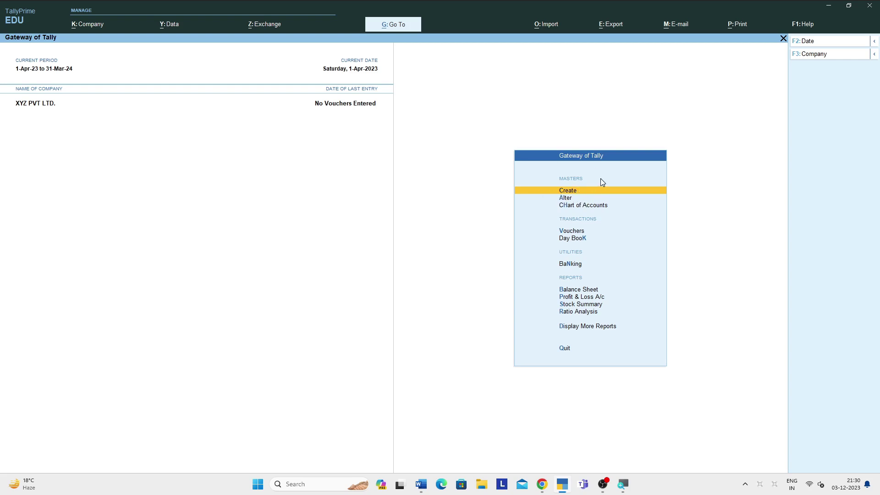
key("Return")
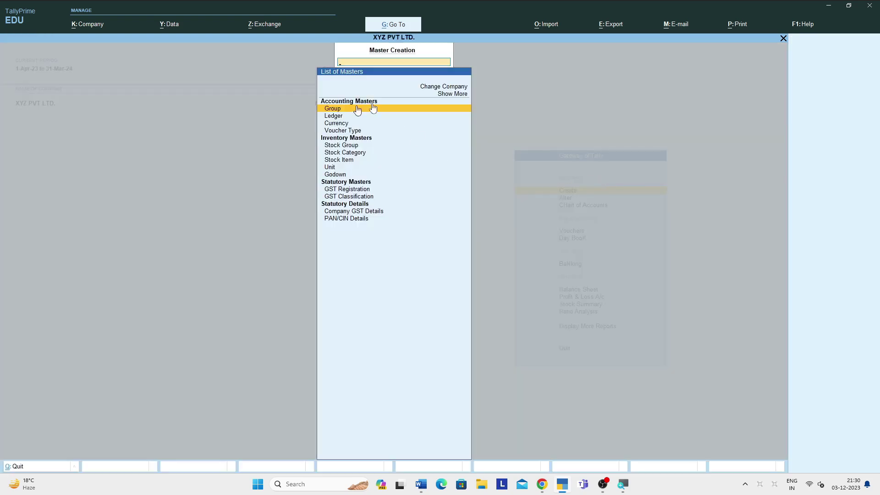
key("Down")
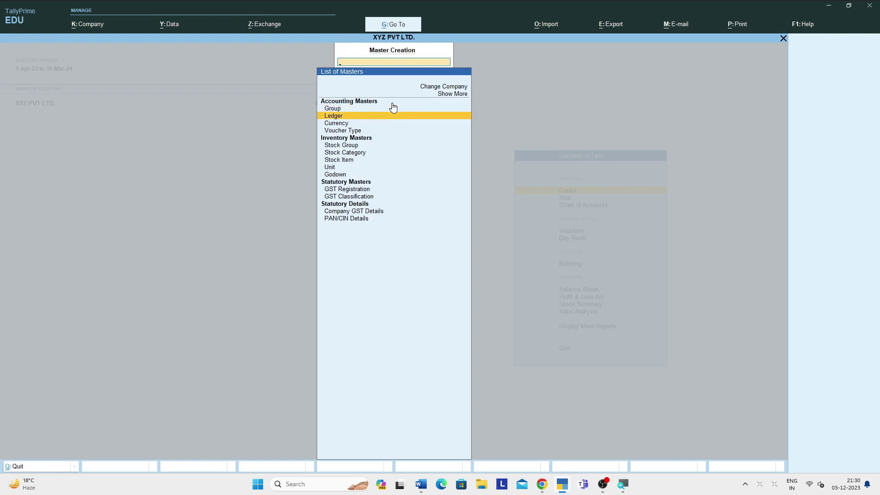
key("Return")
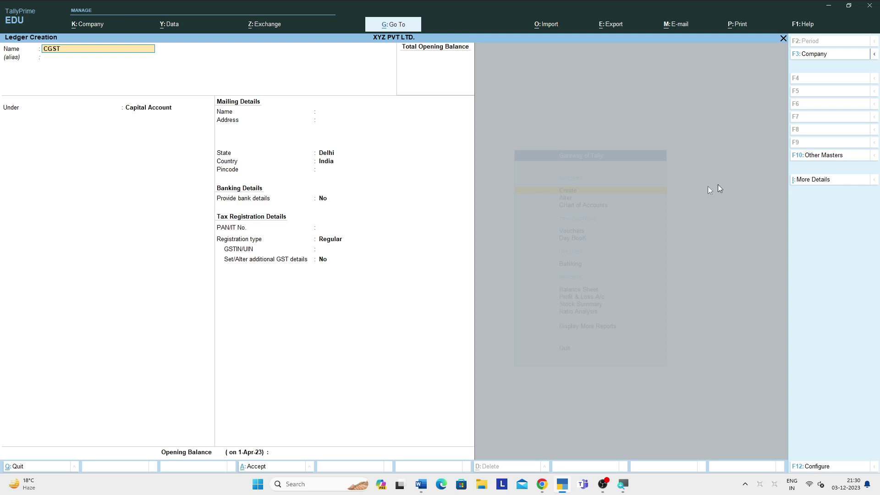
key("Return")
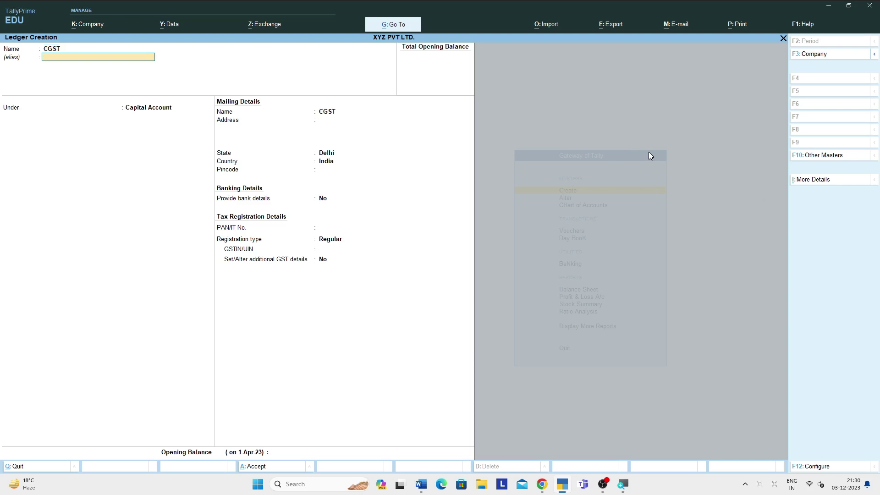
key("Return")
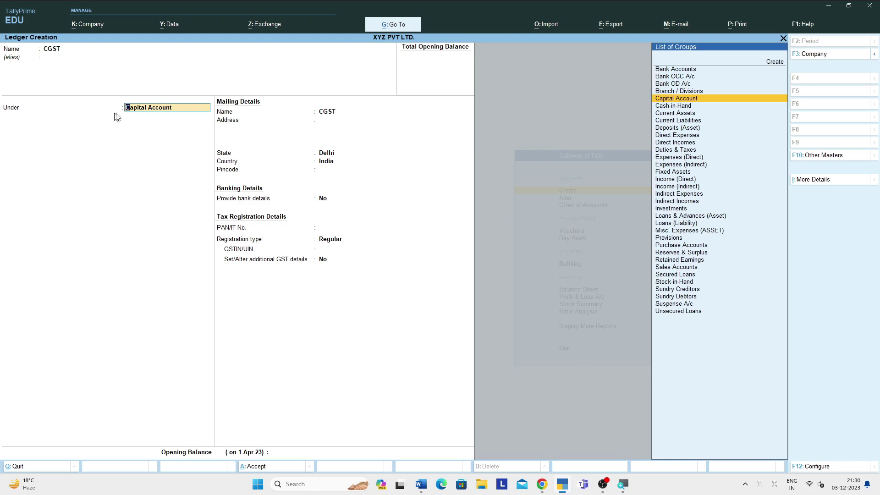
- Look through the list of account groups available for the CGST ledger
key("Up")
key("Up")
key("Up")
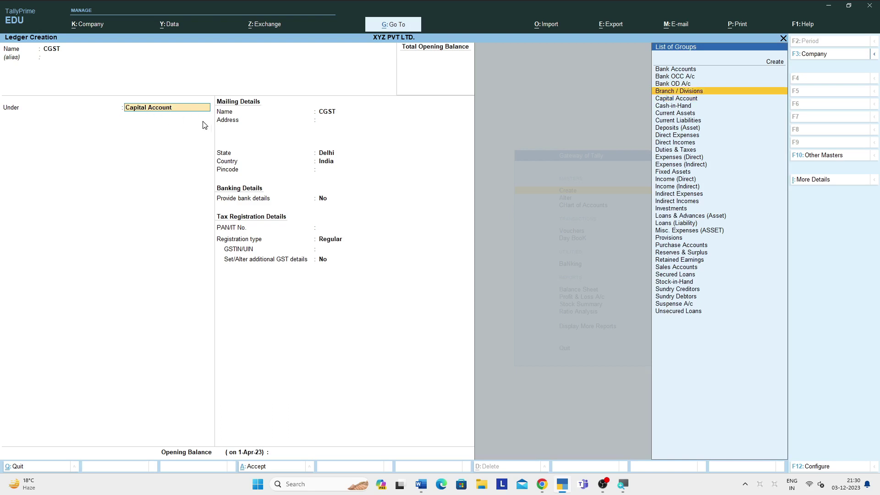
key("Up")
key("Down")
key("Down")
key("Down")
key("Down")
key("Down")
key("Down")
key("Down")
key("Down")
key("Down")
key("Down")
key("Down")
key("Down")
key("Down")
key("Down")
key("Down")
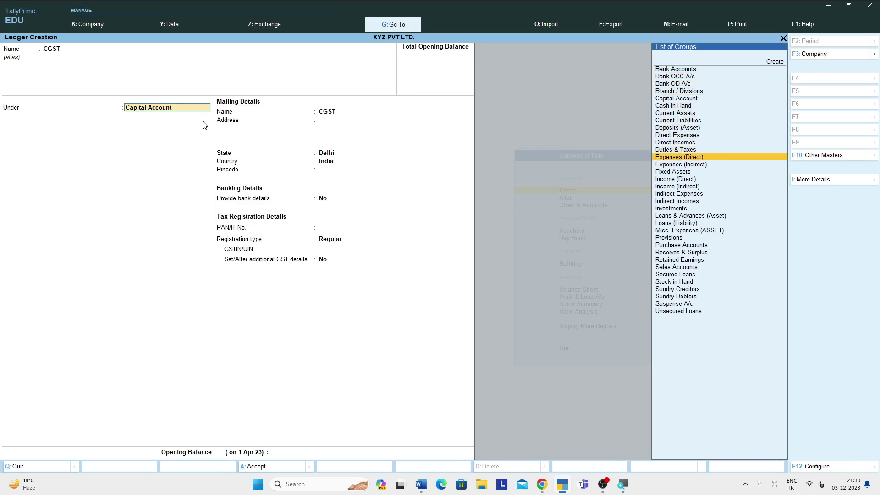
key("Up")
key("Up")
key("Up")
key("Up")
key("Up")
key("Up")
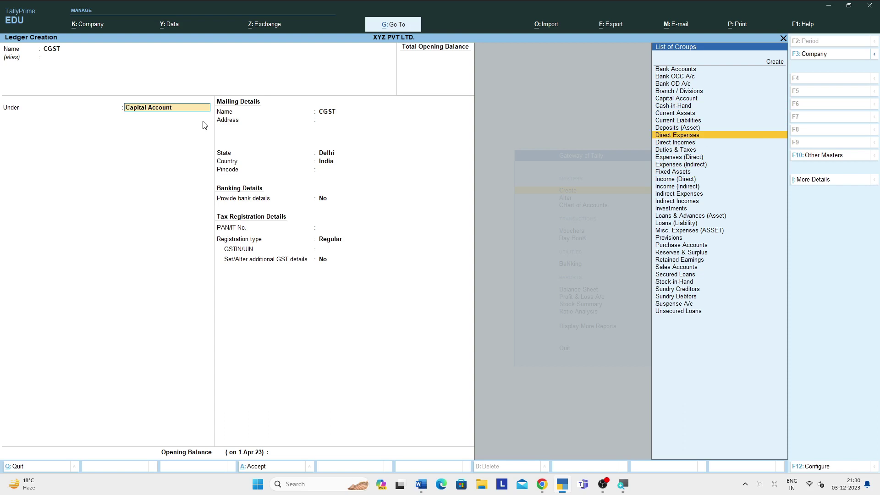
- Replace the CGST ledger's parent group with Duties & Taxes
type("d")
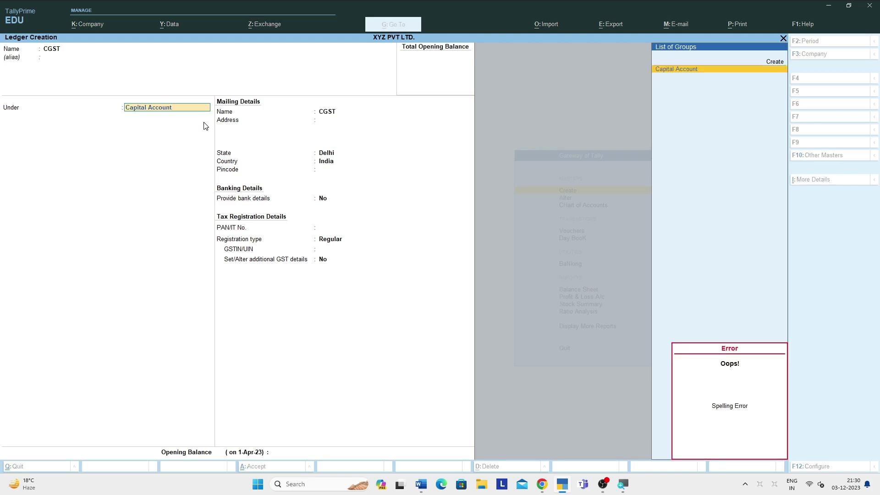
key("BackSpace")
key("BackSpace")
key("BackSpace")
key("BackSpace")
key("BackSpace")
key("BackSpace")
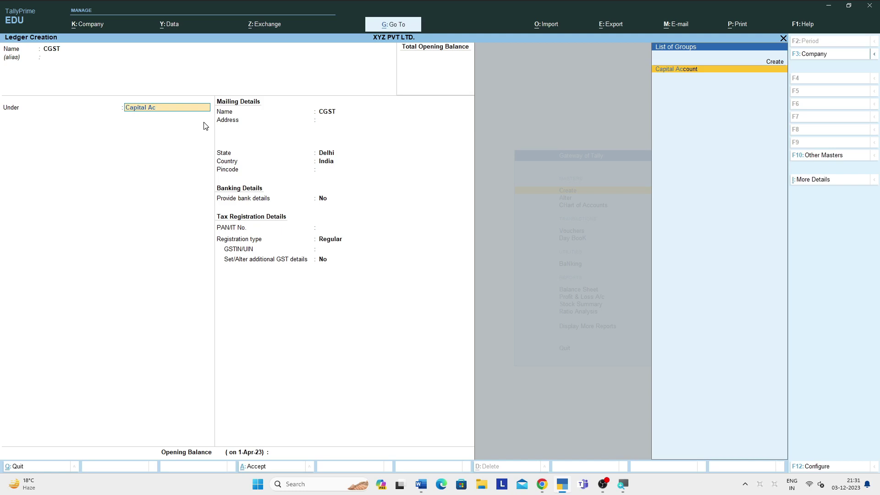
key("BackSpace")
key("BackSpace")
key("BackSpace")
key("BackSpace")
type("DU")
key("Return")
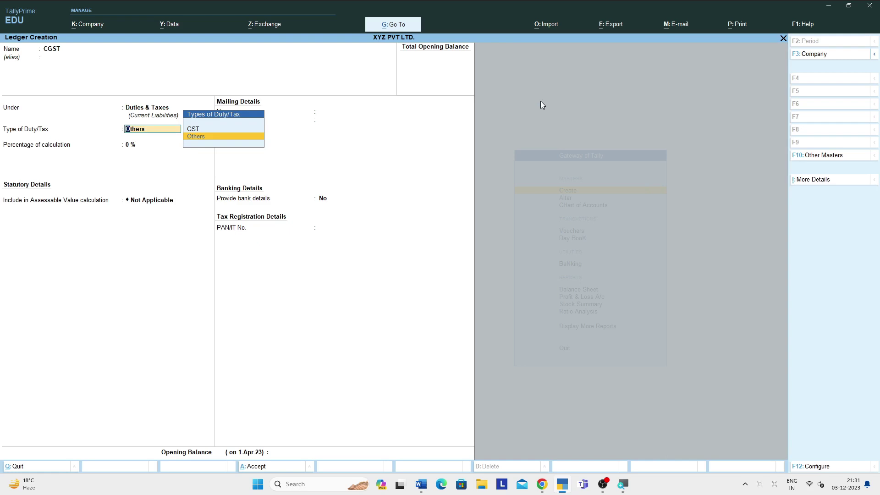
- Set the CGST ledger's type of duty/tax to GST and its tax type to CGST
key("Up")
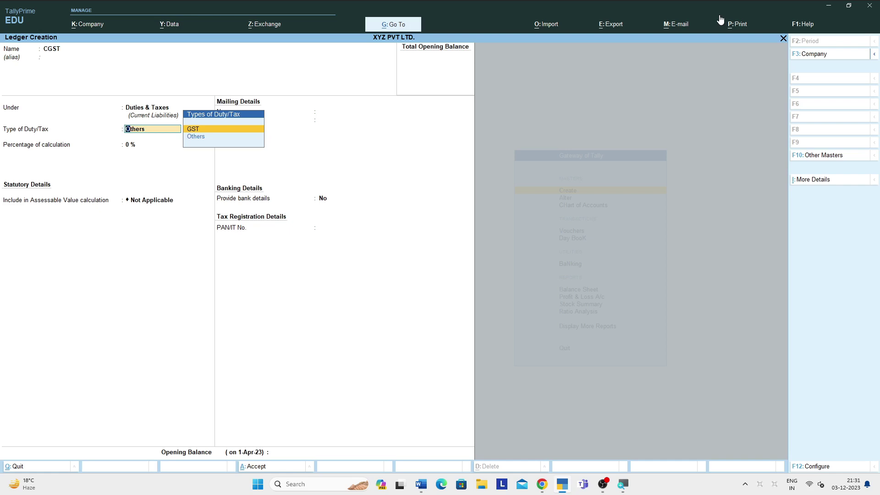
key("Return")
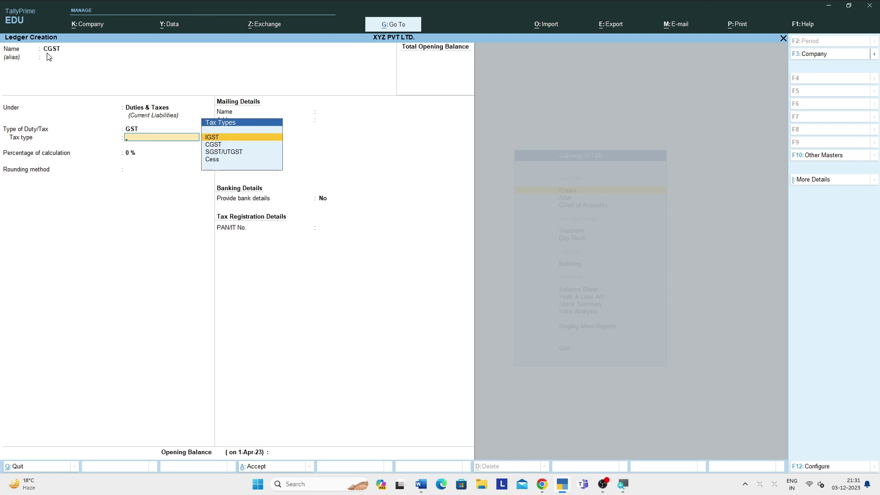
key("Down")
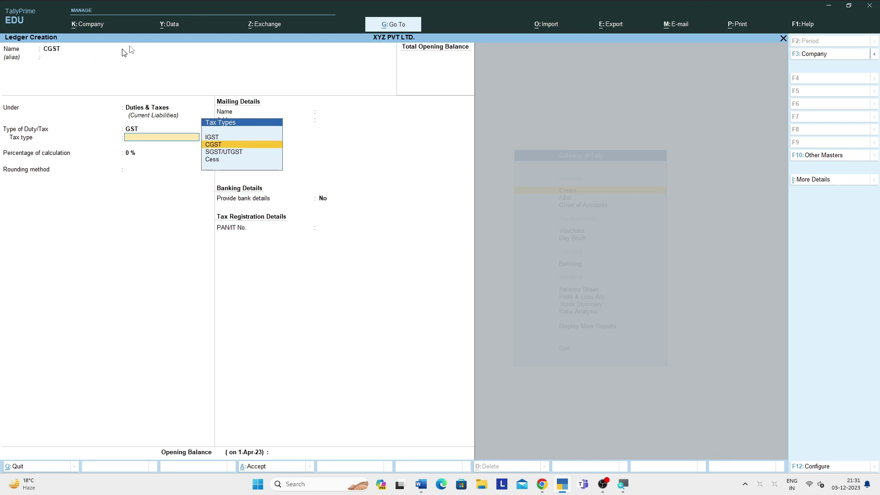
key("Return")
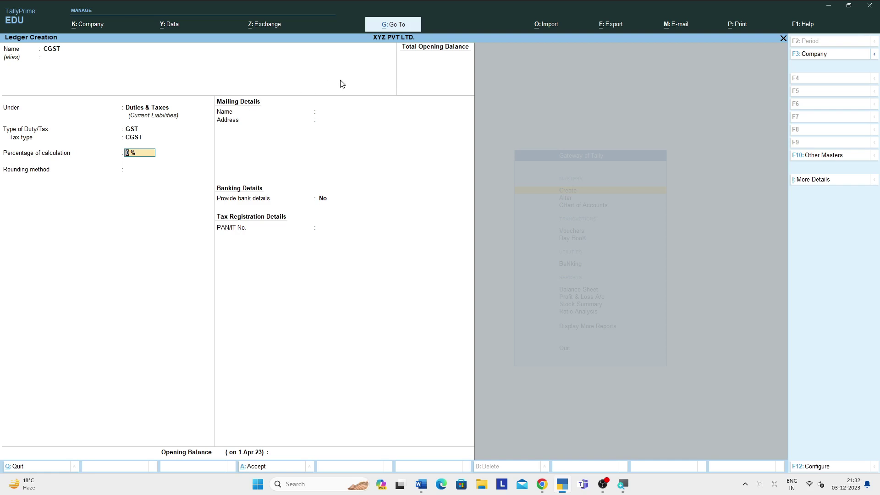
- Save the CGST ledger with 0% calculation, rounding method Not Applicable, no bank details and no opening balance
key("Return")
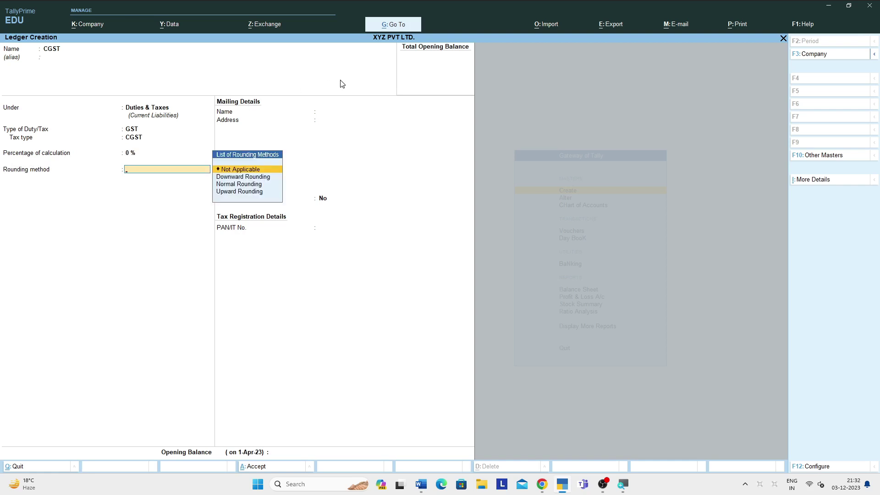
key("Return")
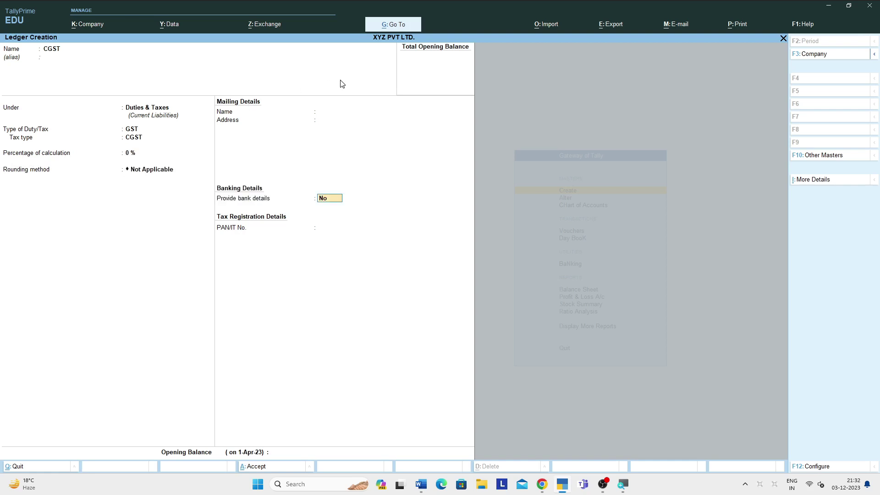
key("Return")
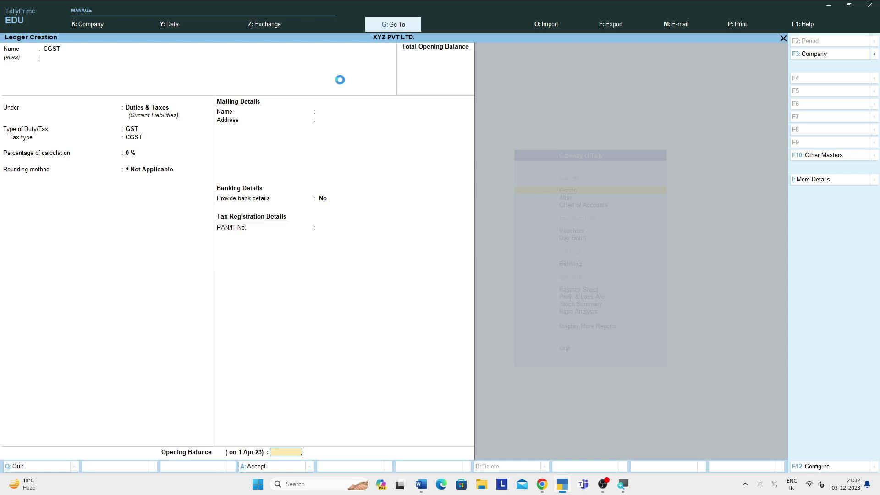
key("Return")
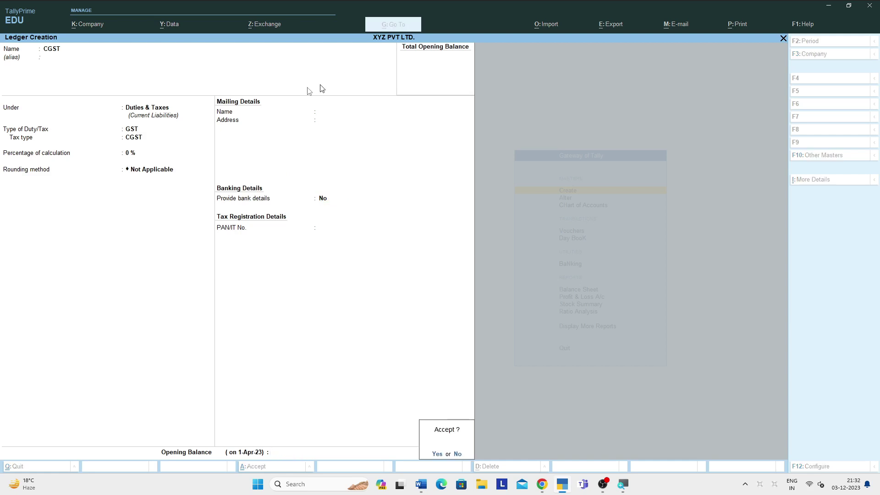
key("Return")
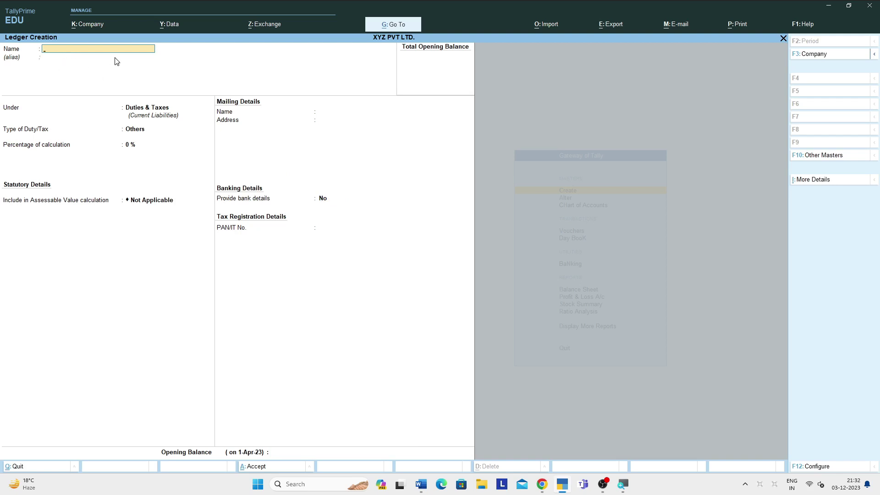
- Start another ledger named SGST without an alias, under the Duties & Taxes group
type("SGST")
key("Return")
key("Return")
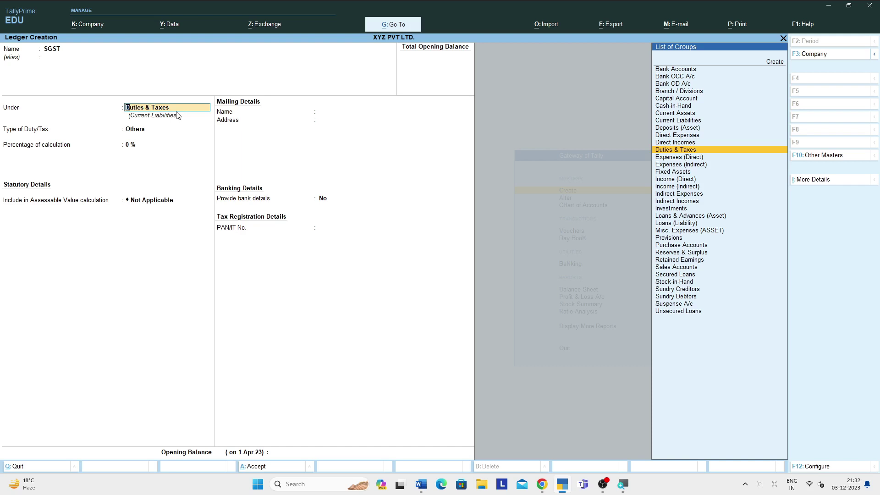
key("Return")
- Set the SGST ledger's type of duty/tax to GST and its tax type to SGST/UTGST
key("Up")
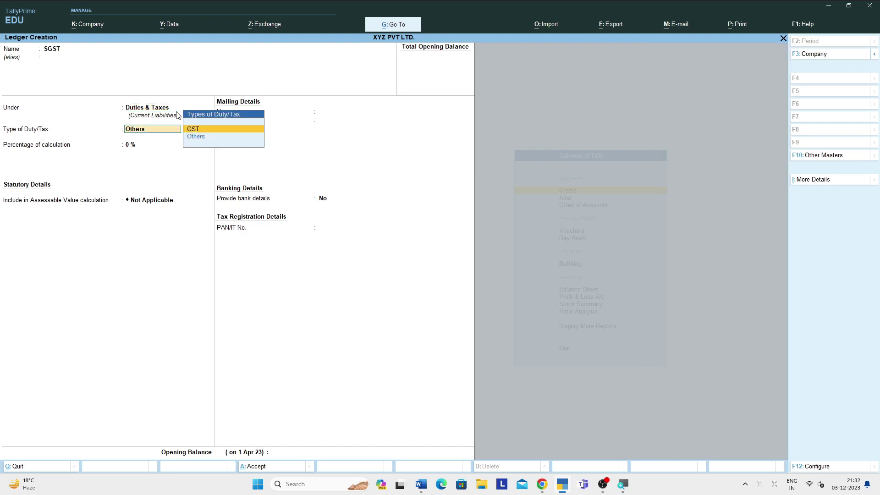
key("Down")
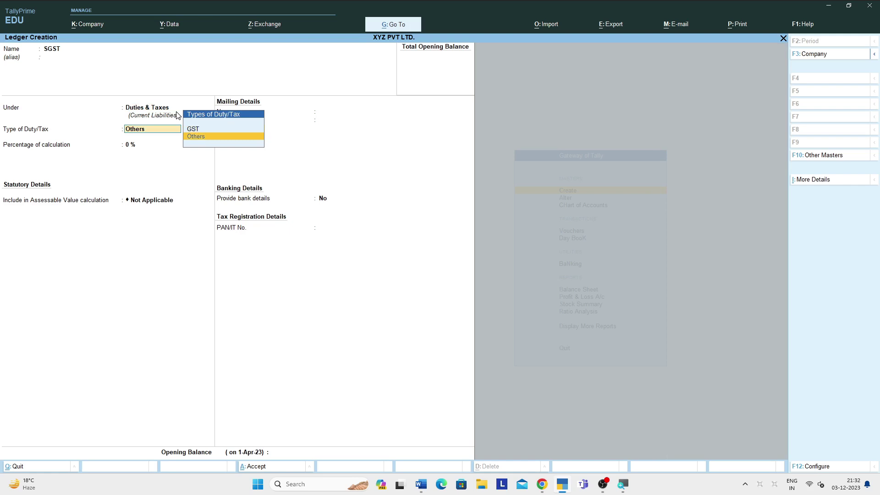
key("Up")
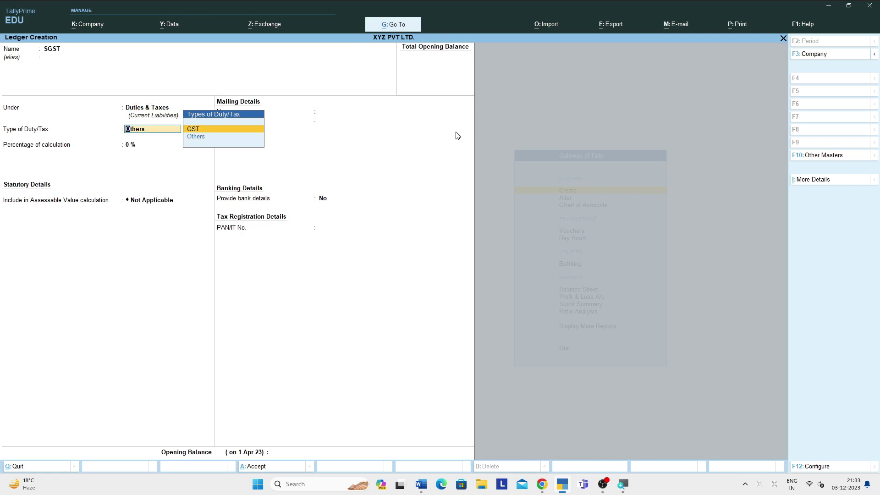
key("Return")
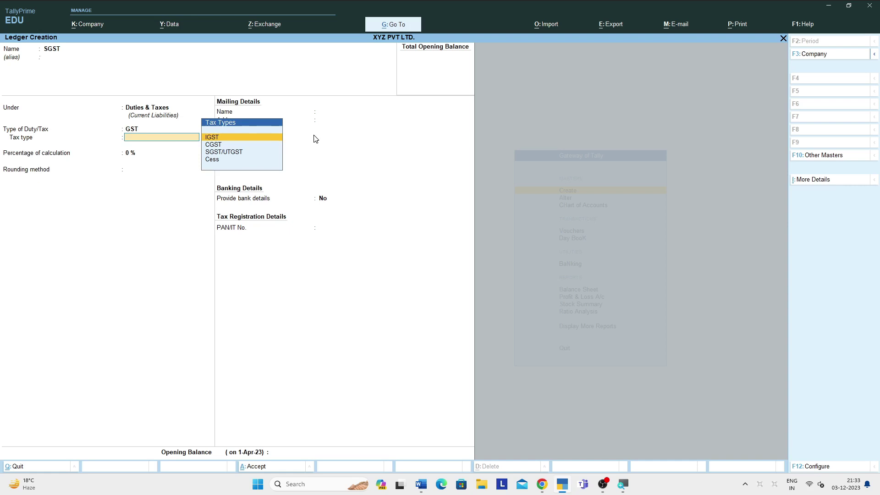
key("Down")
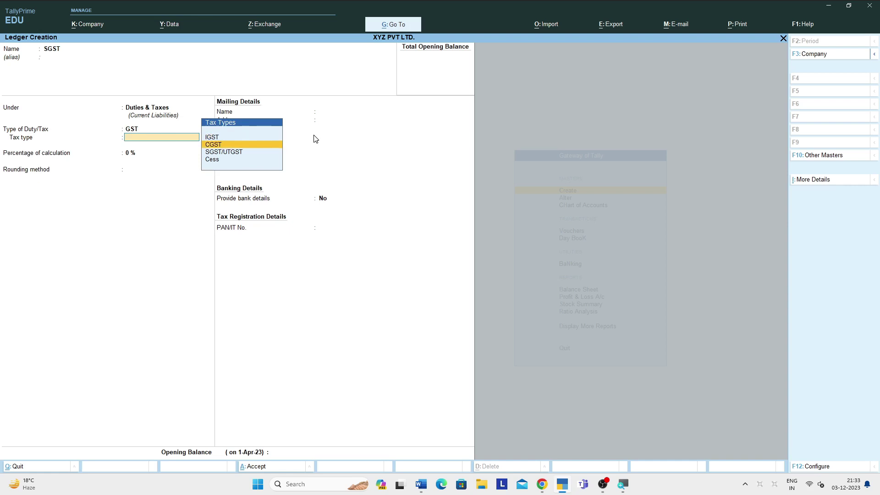
key("Down")
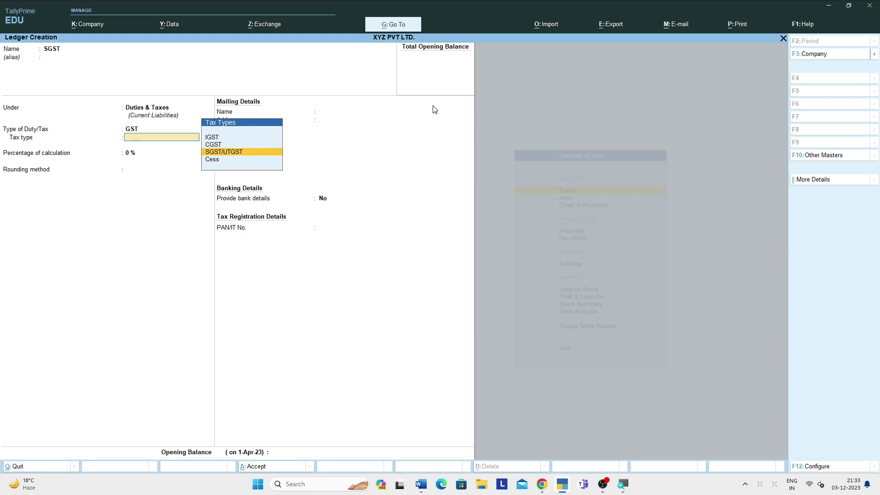
key("Return")
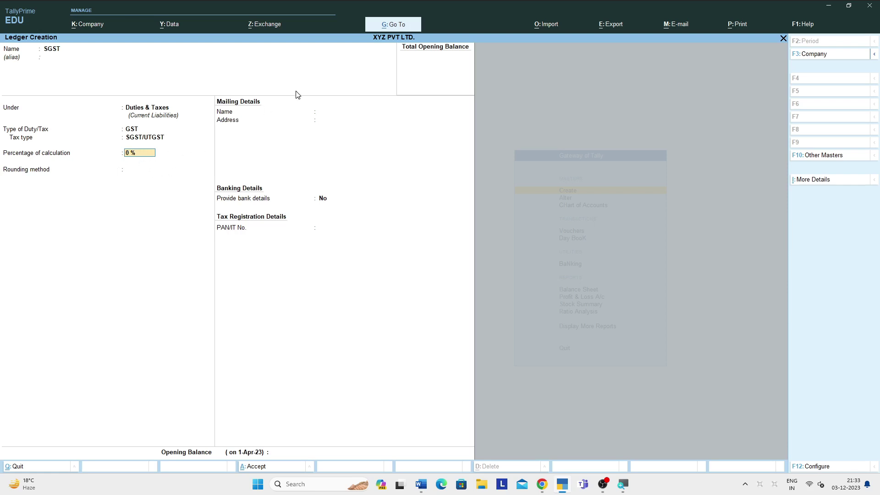
- Save the SGST ledger with 0% calculation, rounding method Not Applicable, no bank details and no opening balance
key("Return")
key("Return")
key("Return")
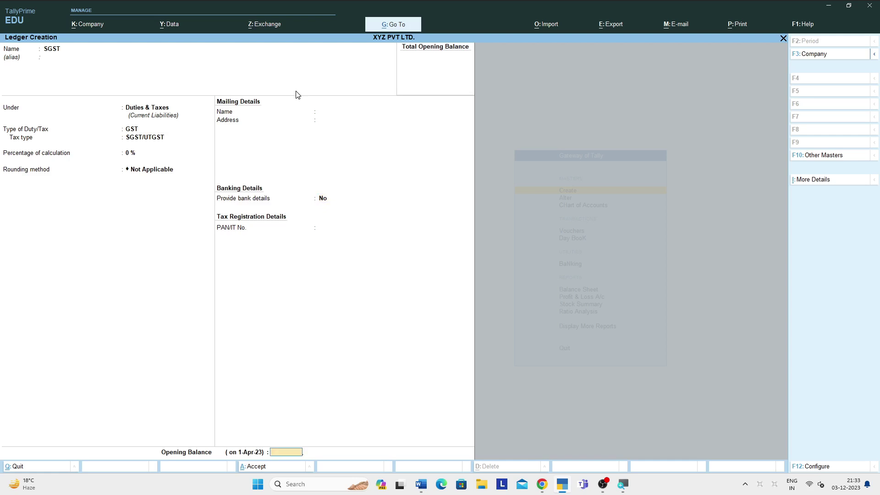
key("Return")
key("Return")
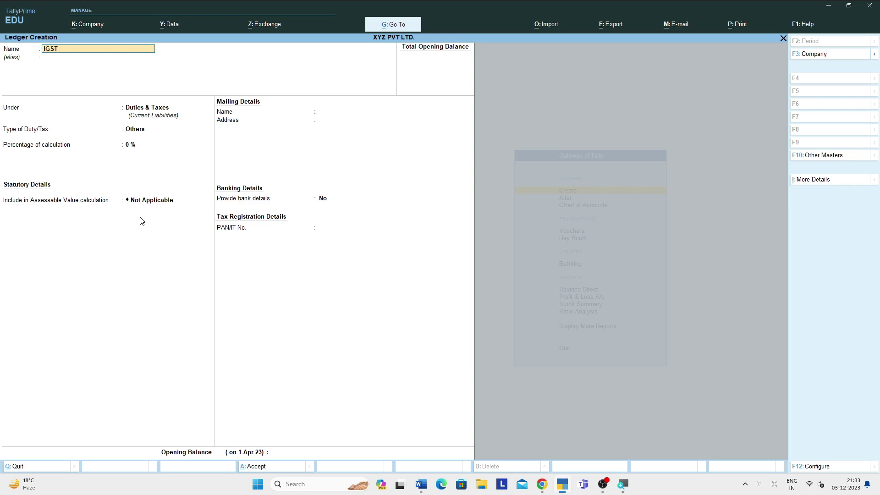
- Set up a ledger named IGST under Duties & Taxes, with type of duty/tax GST and tax type IGST
key("Return")
key("Return")
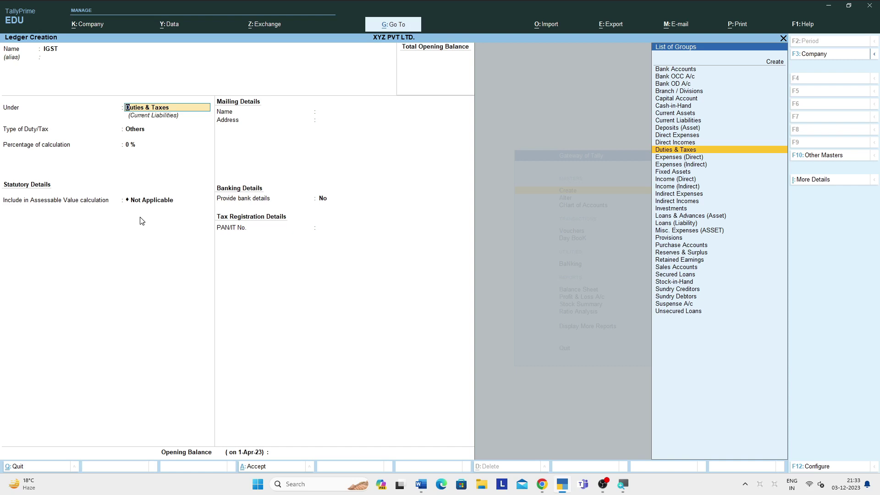
key("Return")
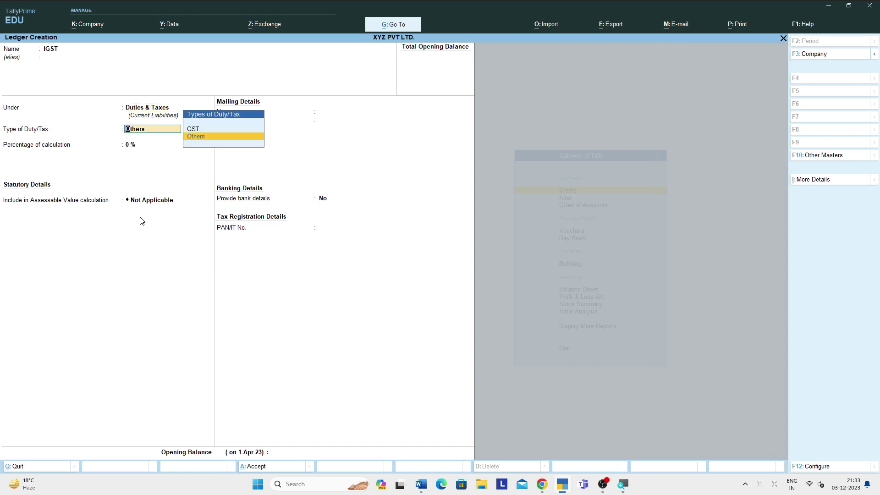
key("Up")
key("Return")
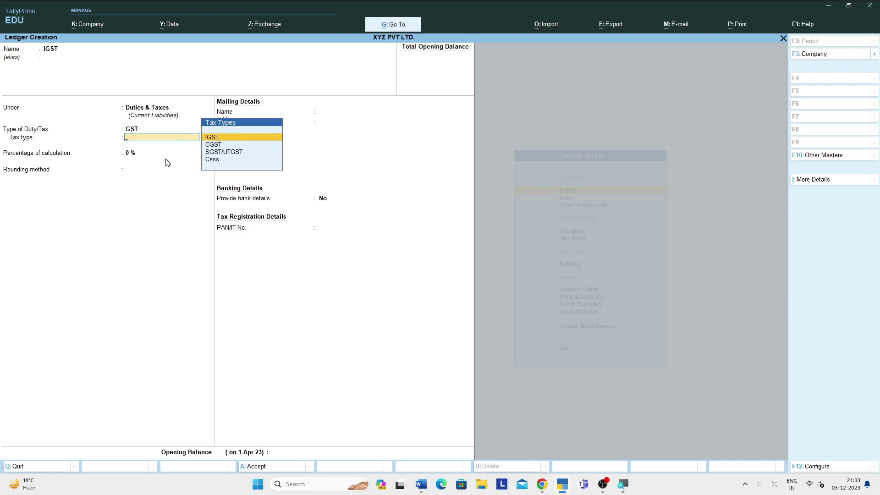
key("Return")
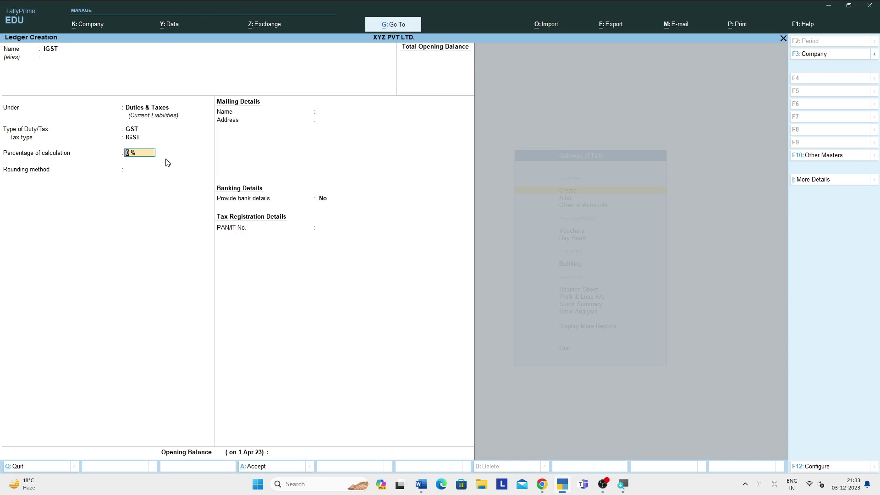
- Save the IGST ledger with 0% calculation, rounding method Not Applicable and no opening balance, and return to the Gateway of Tally
key("Return")
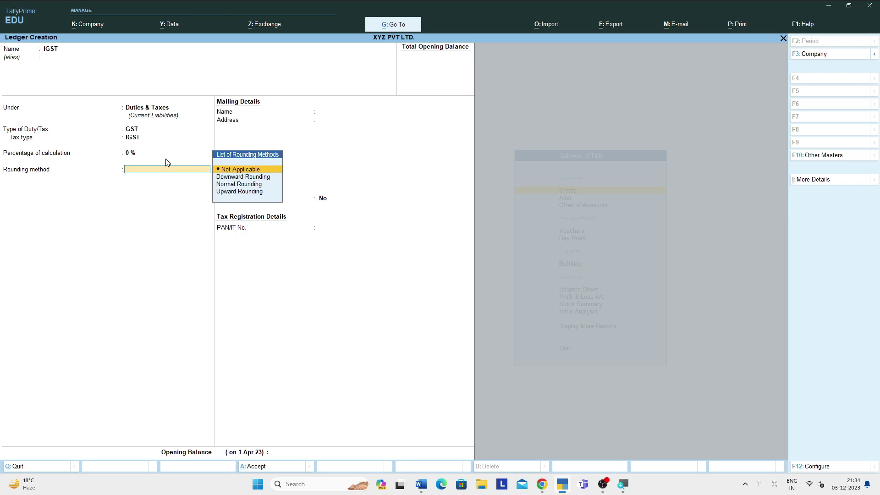
key("Return")
key("Return")
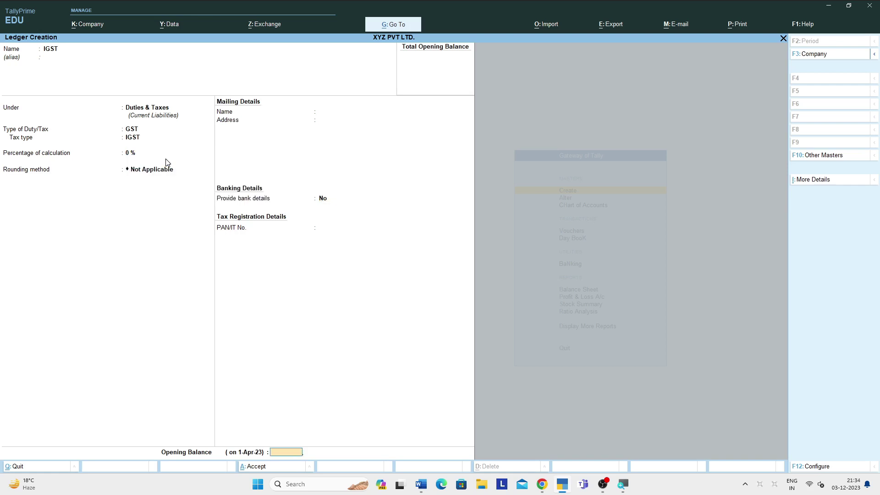
key("Return")
key("Return")
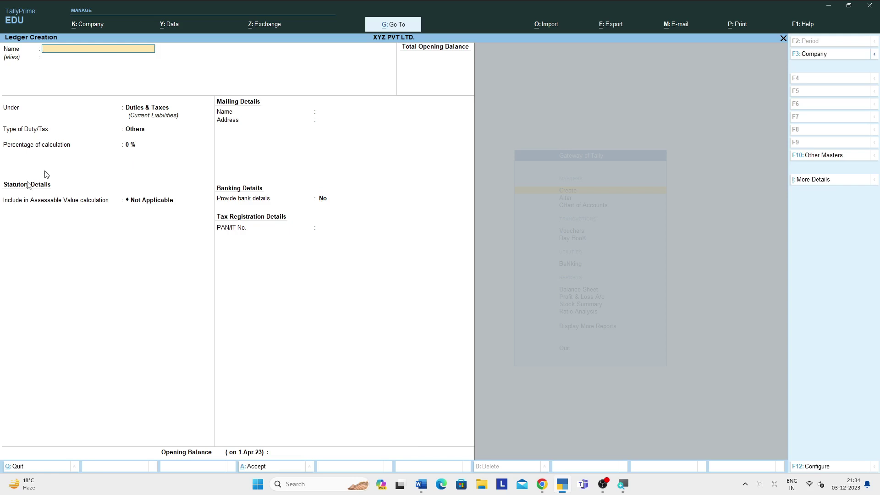
key("Escape")
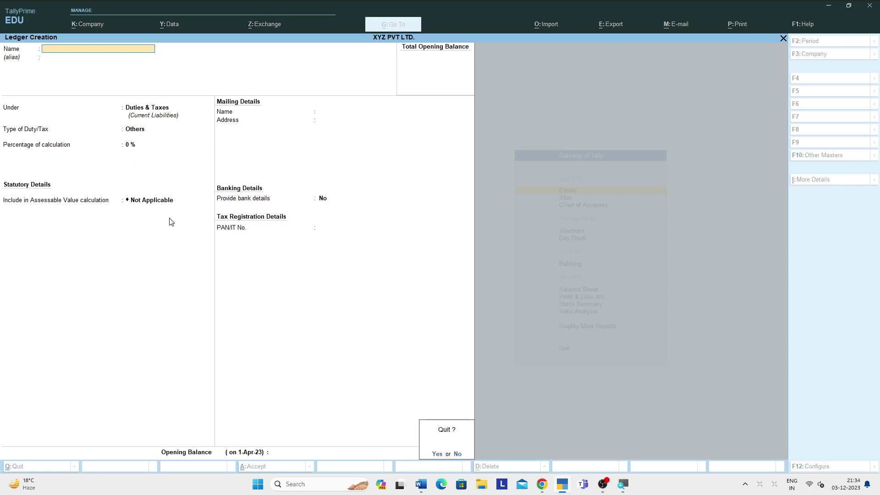
key("Return")
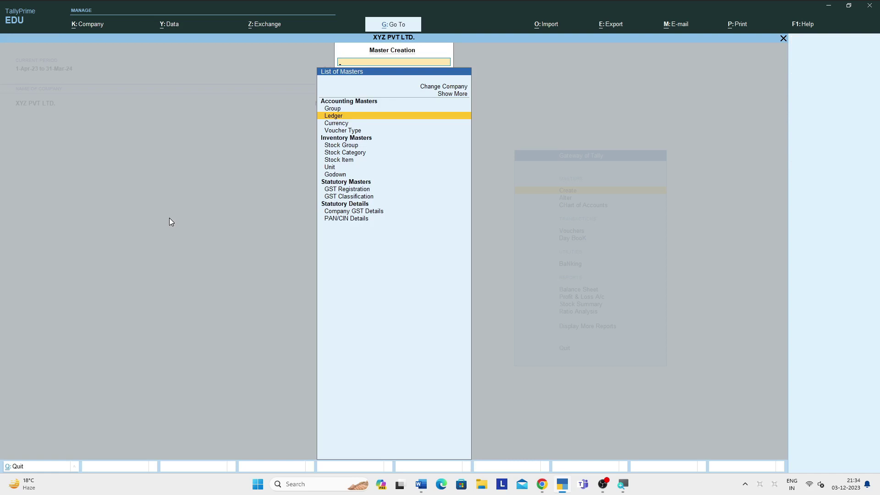
key("Escape")
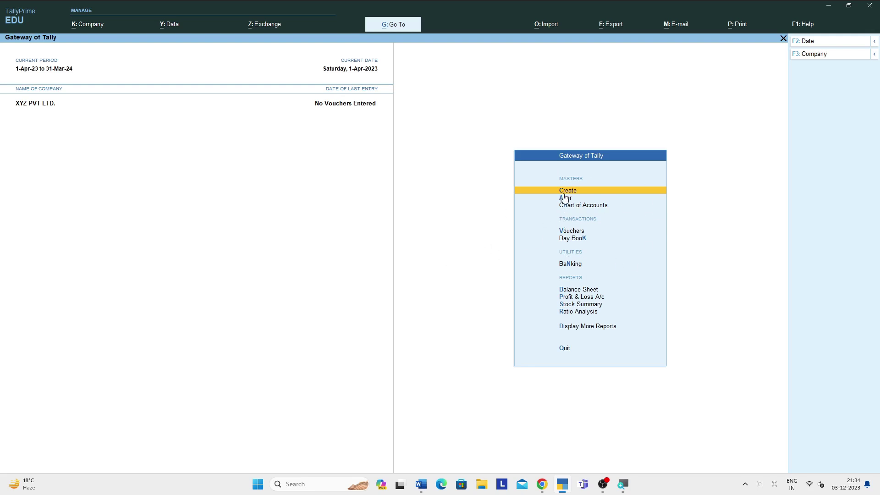
- Open the list of ledgers for alteration and check that the newly created GST ledgers are in it
key("Down")
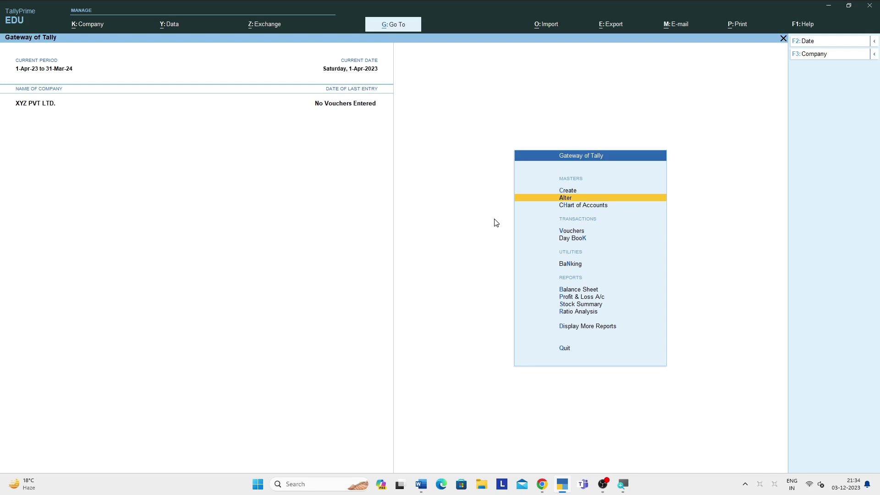
key("Return")
key("Down")
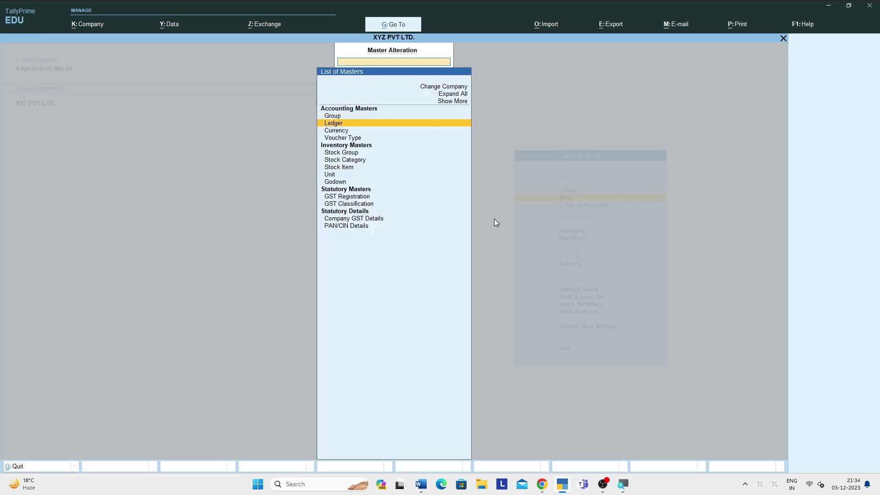
key("Return")
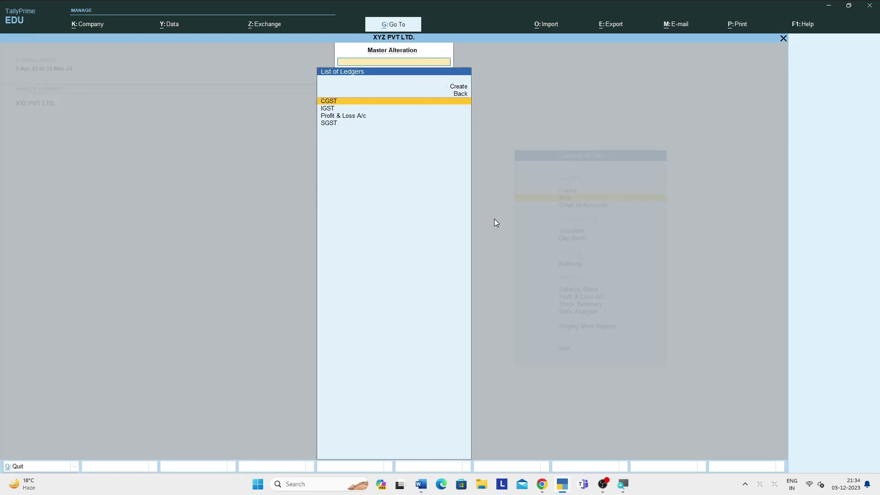
key("Down")
key("Down")
key("Down")
key("Up")
key("Up")
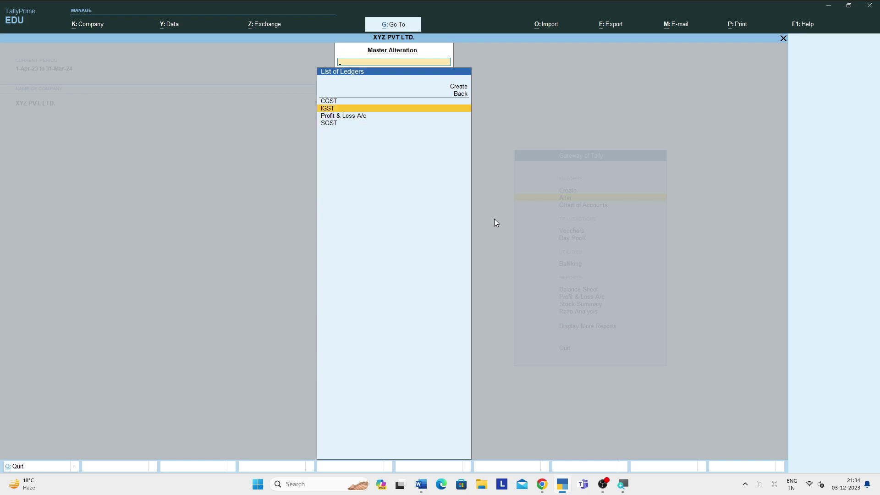